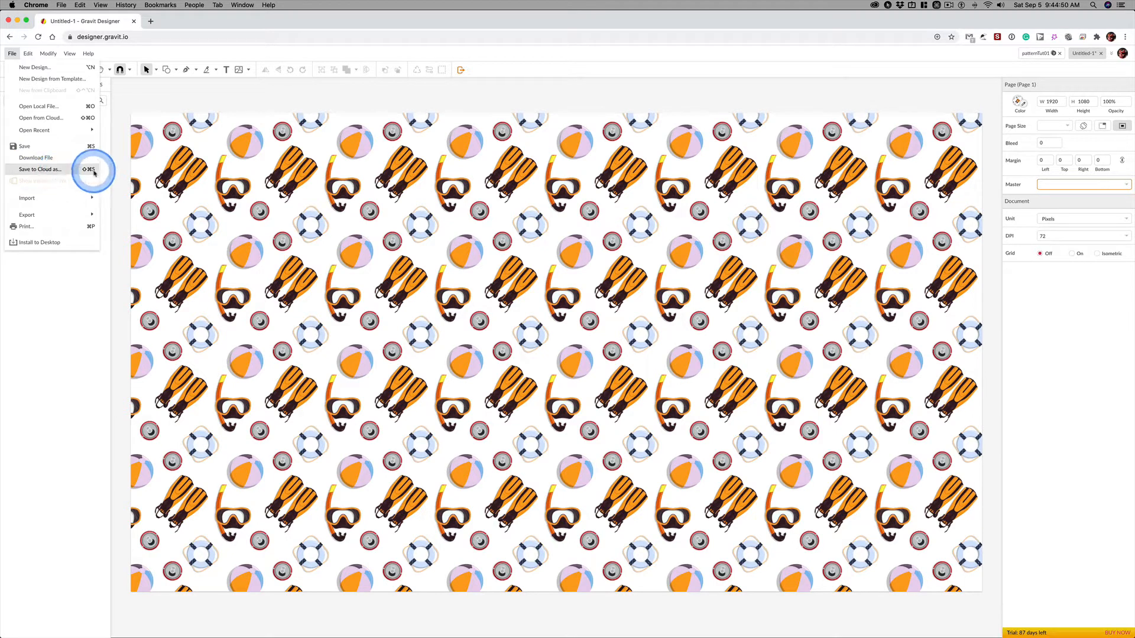
Close the Untitled-1 document without saving it, and close the patternTut01 design as well
click(478, 89)
click(1101, 54)
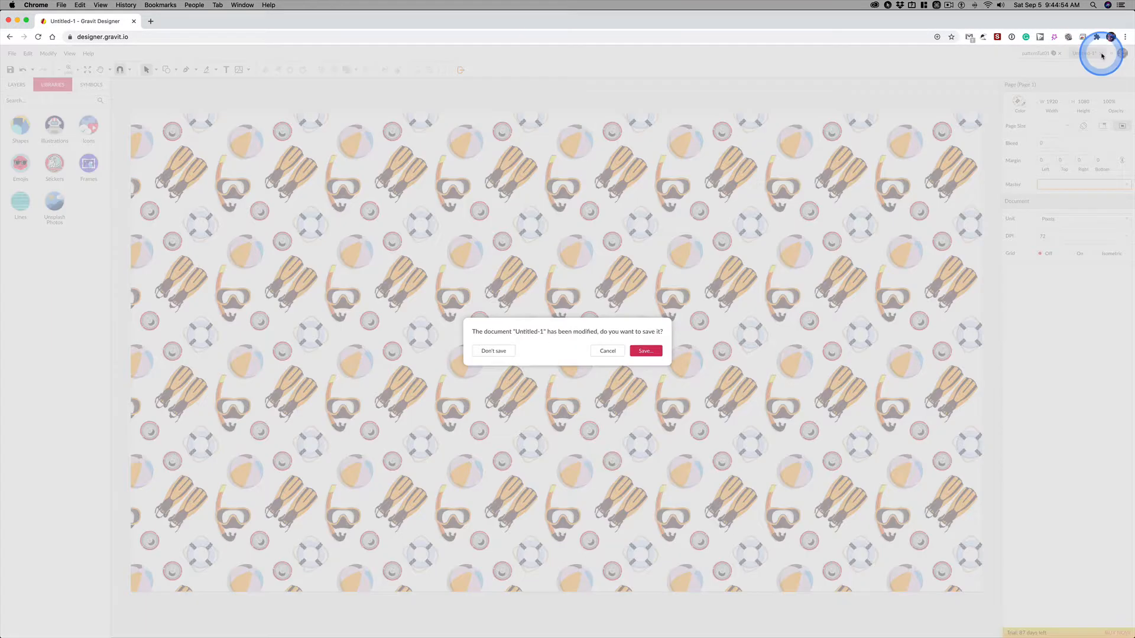
click(488, 352)
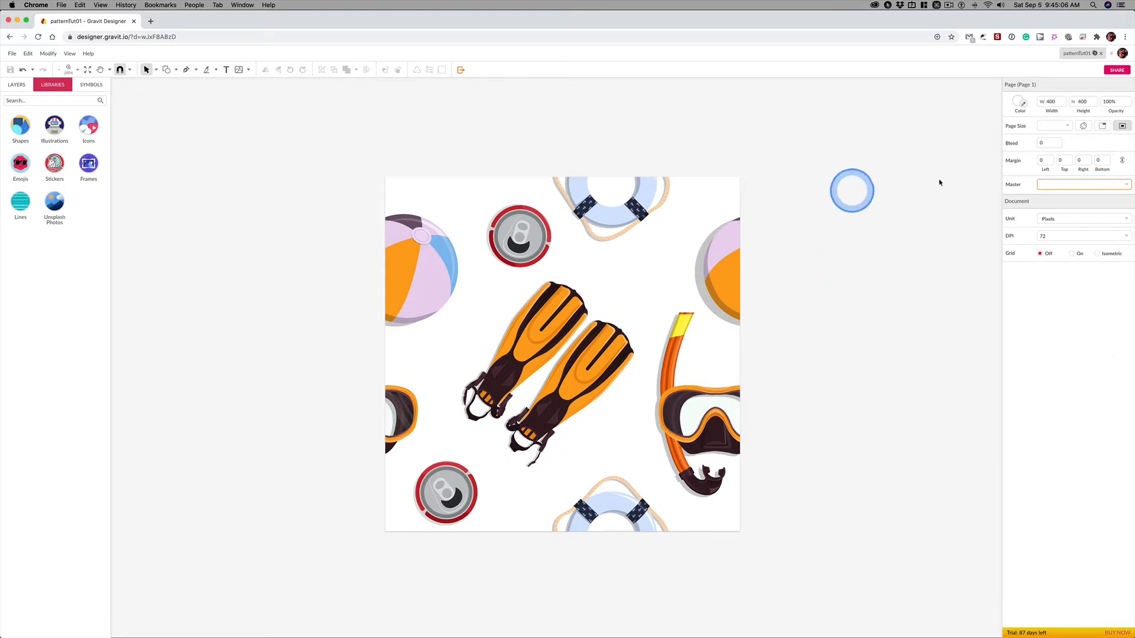
click(1099, 54)
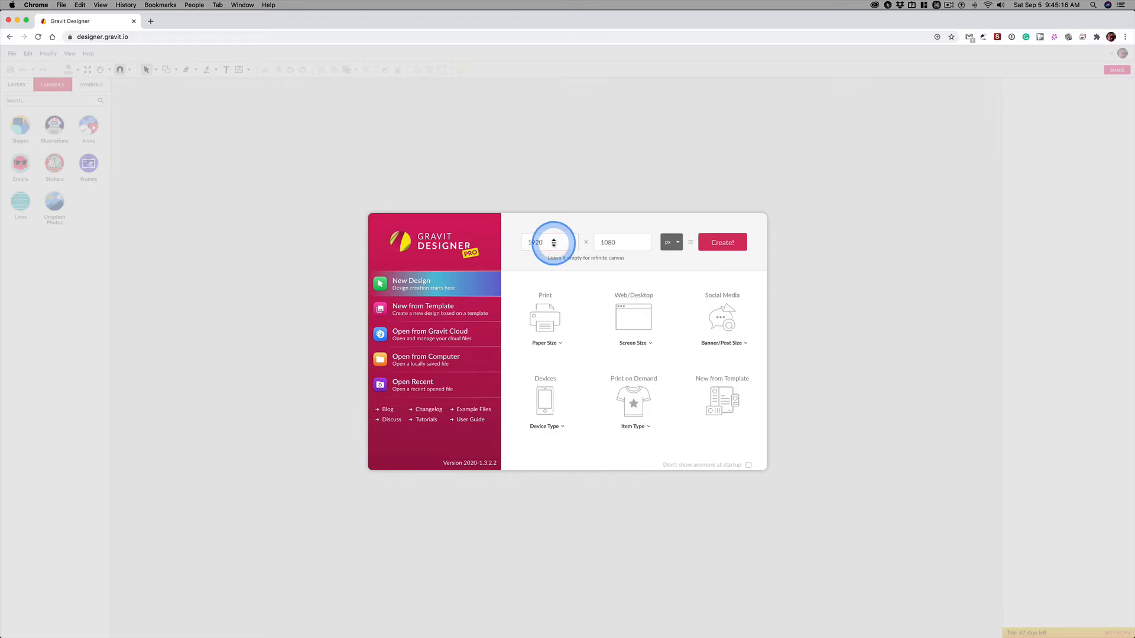
Create a new blank design 400 px wide and 400 px high
double_click(542, 242)
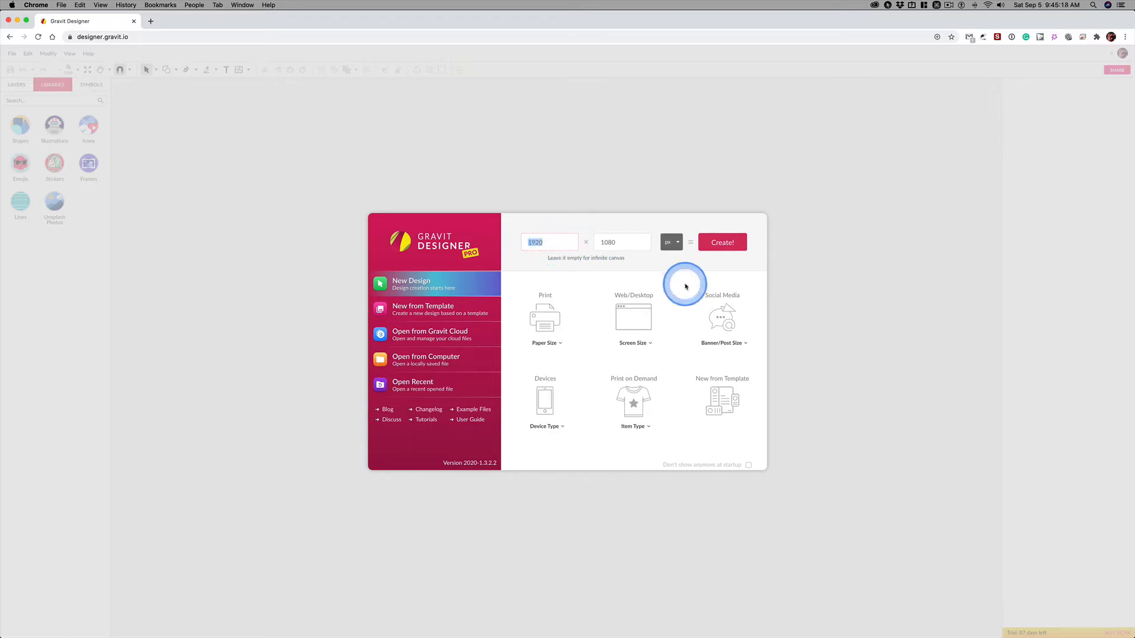
text(400)
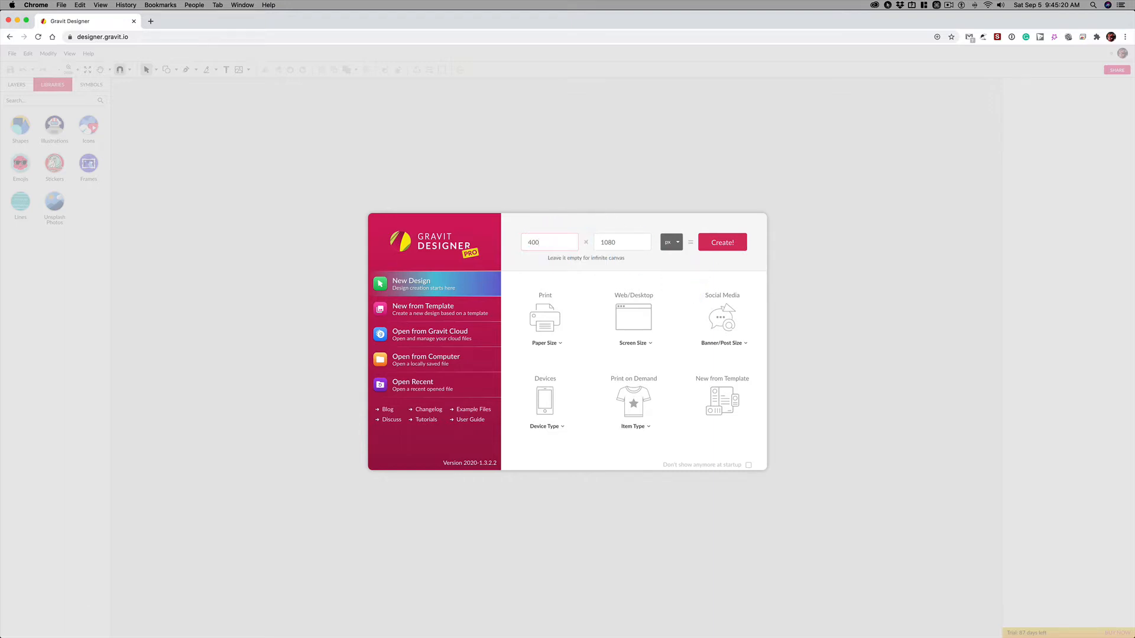
text(400)
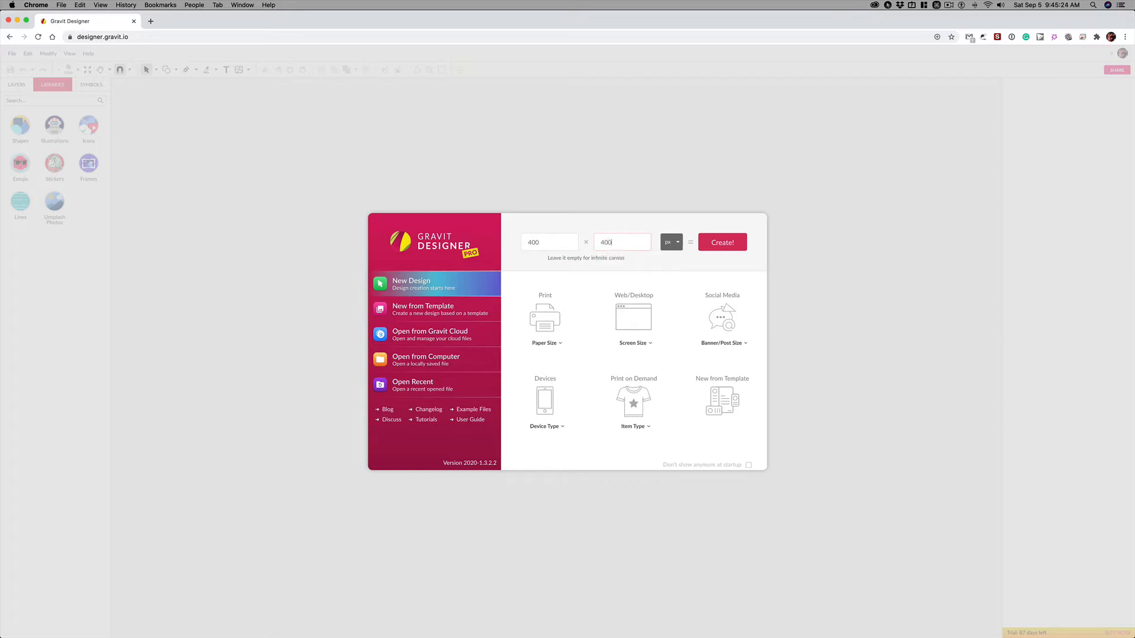
click(678, 285)
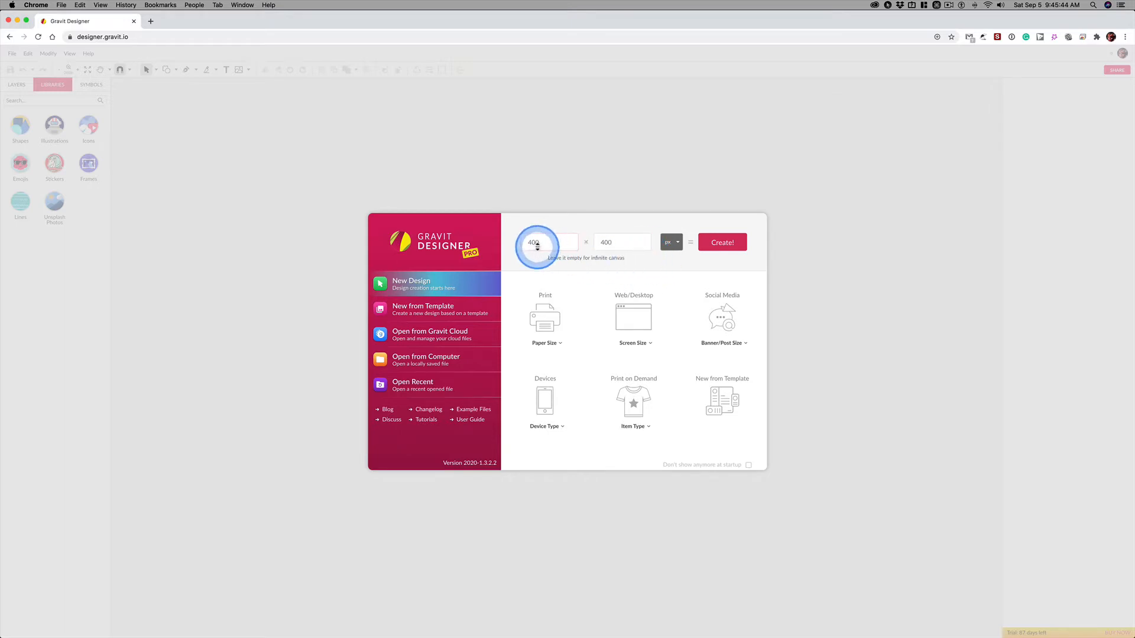
click(733, 242)
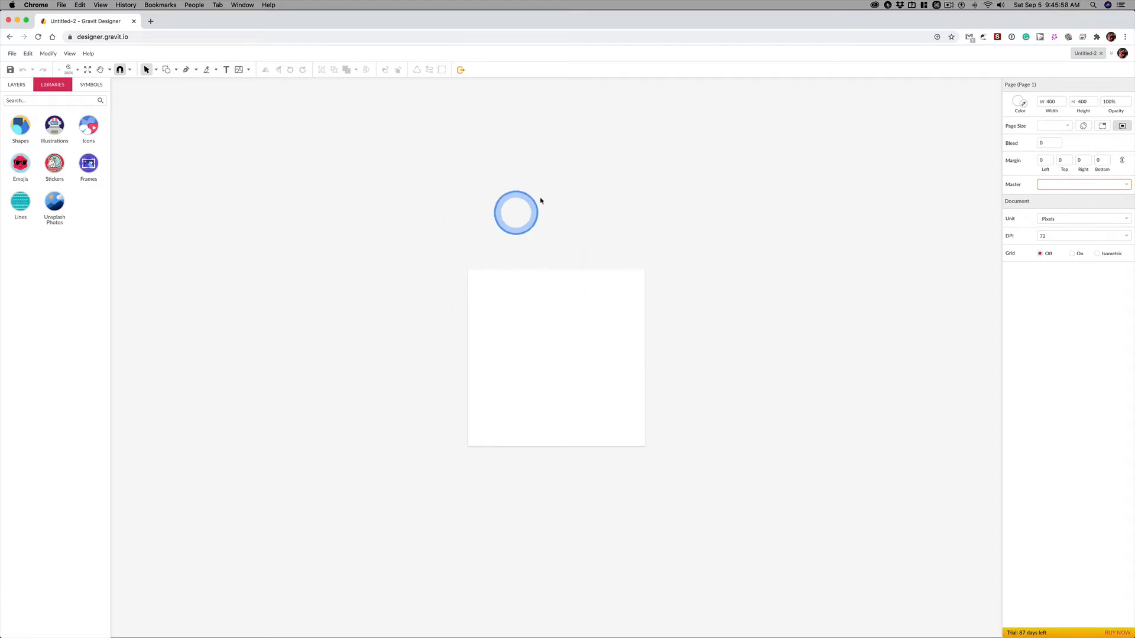
Save the blank design to the cloud under the name patternTile02
key(super+equal)
key(super+equal)
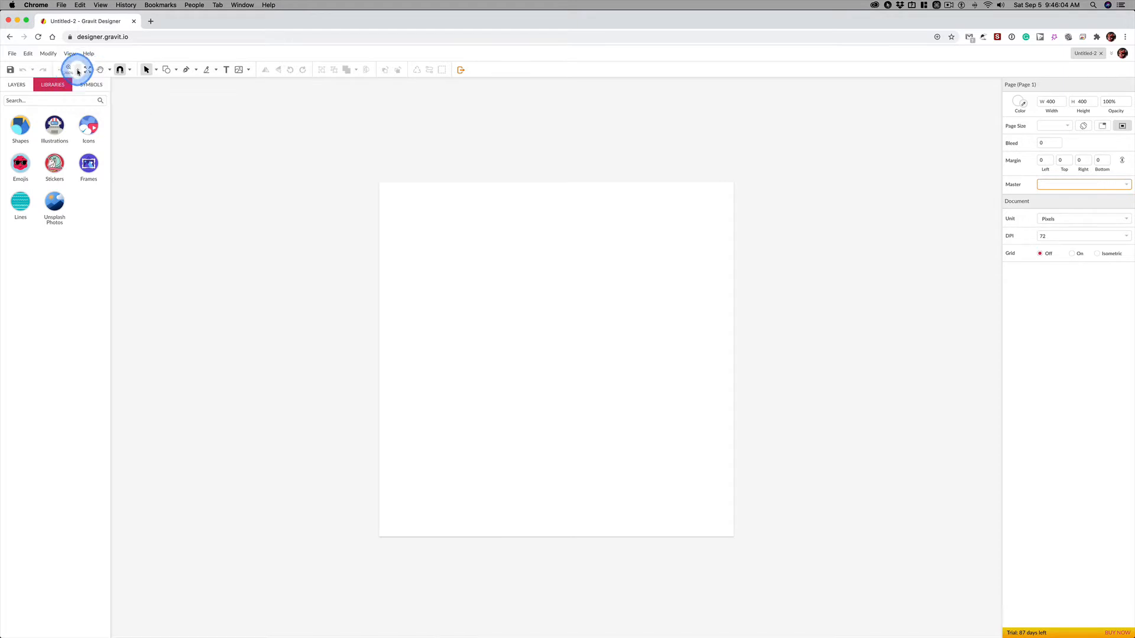
click(78, 72)
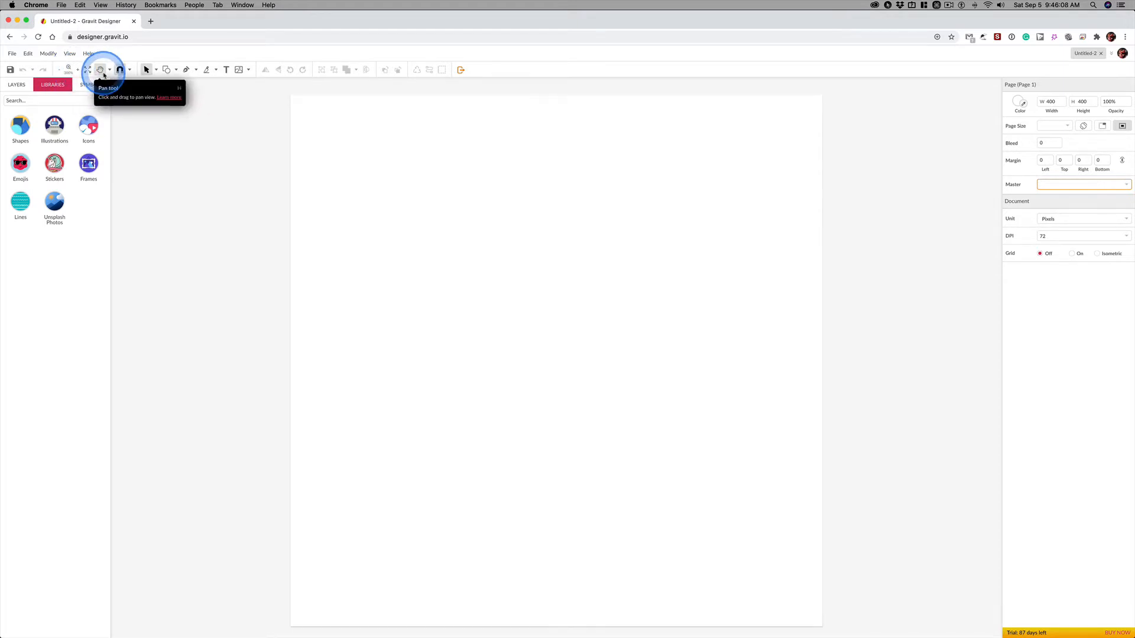
key(super)
key(super+2)
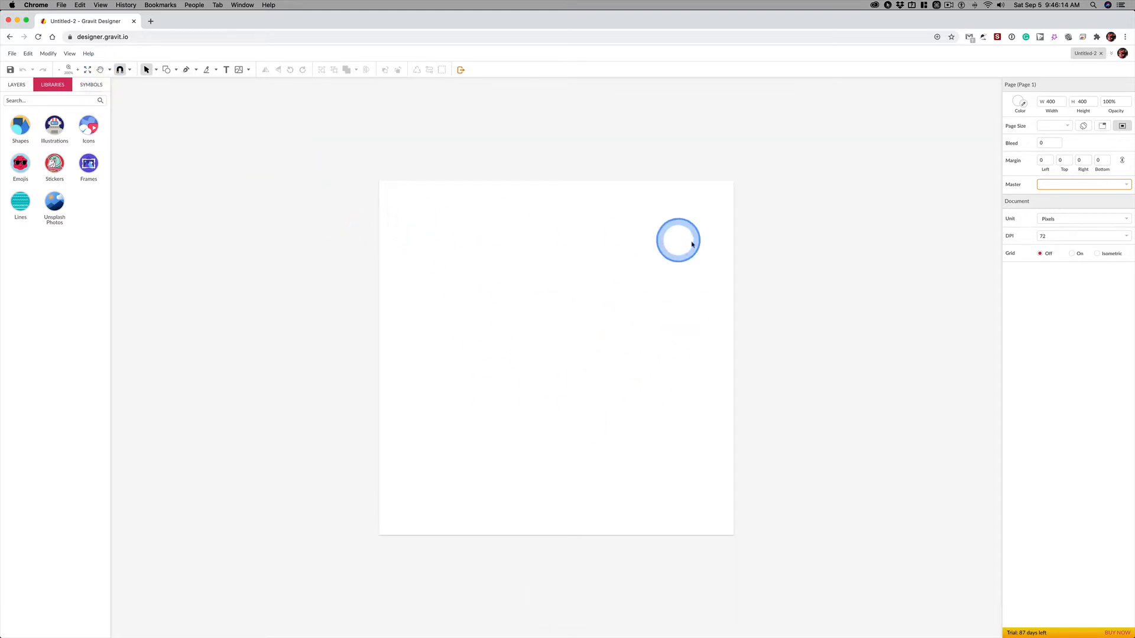
click(11, 53)
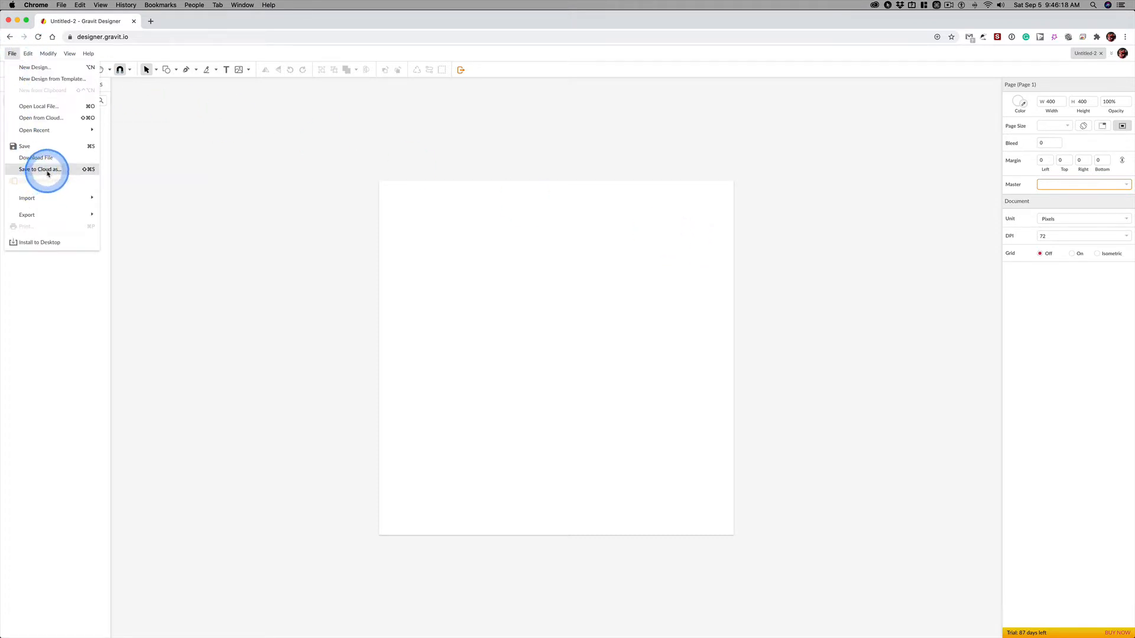
key(ctrl)
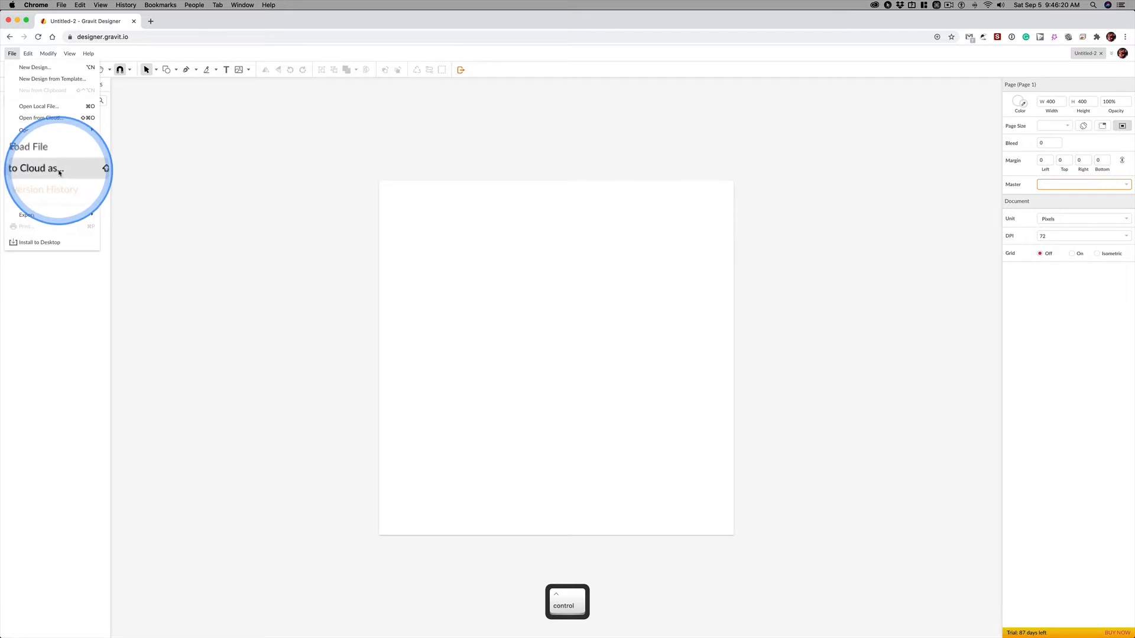
click(47, 170)
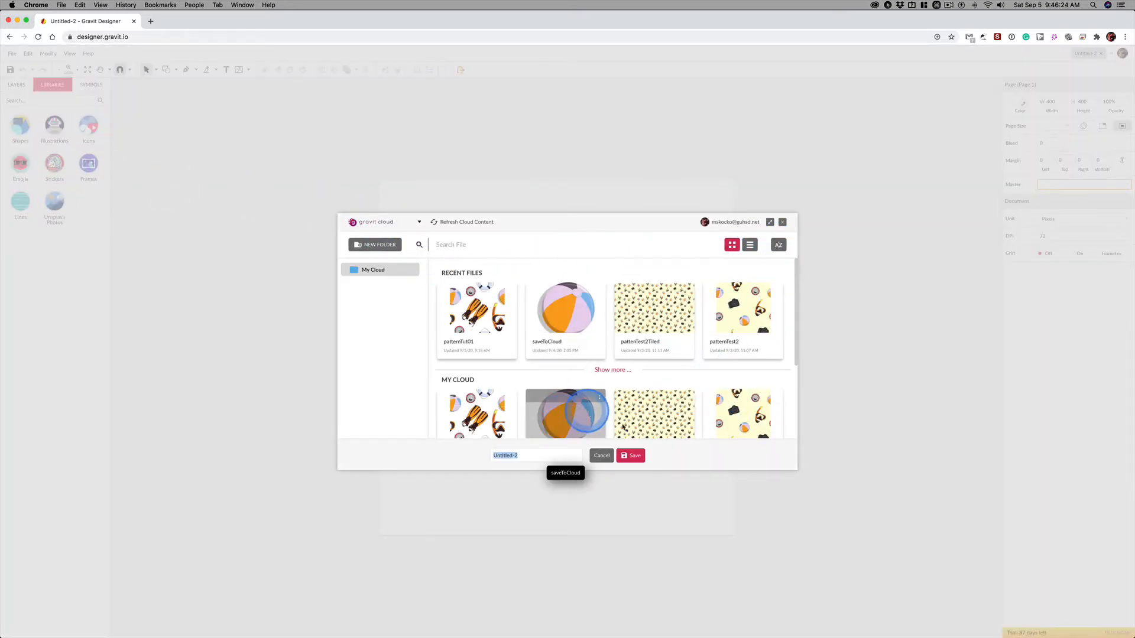
text(pattern)
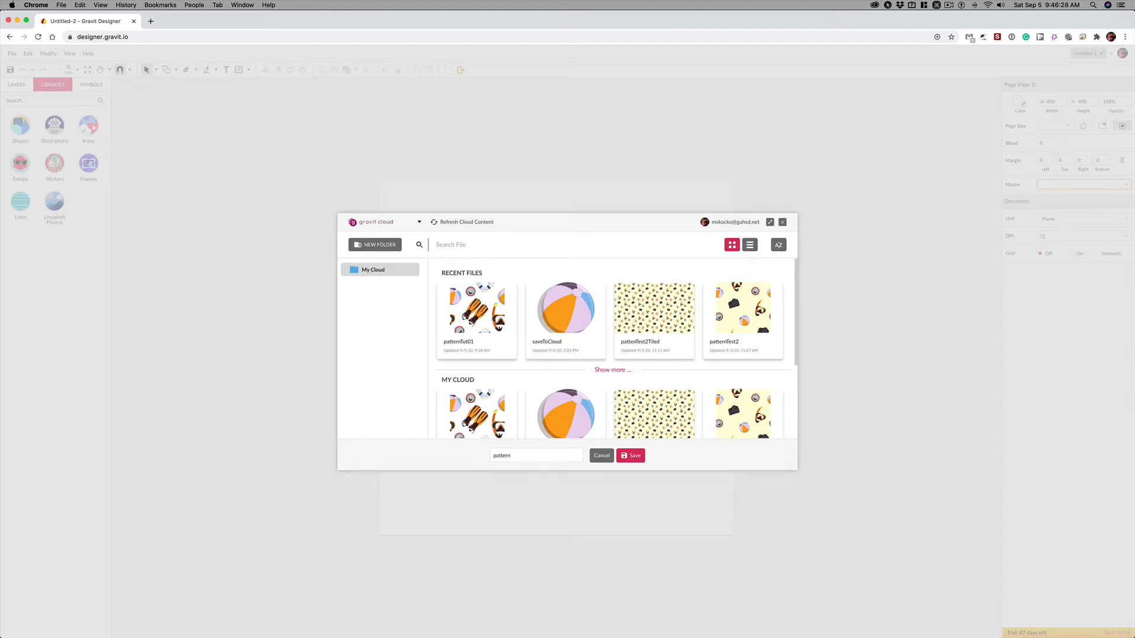
text(Ti)
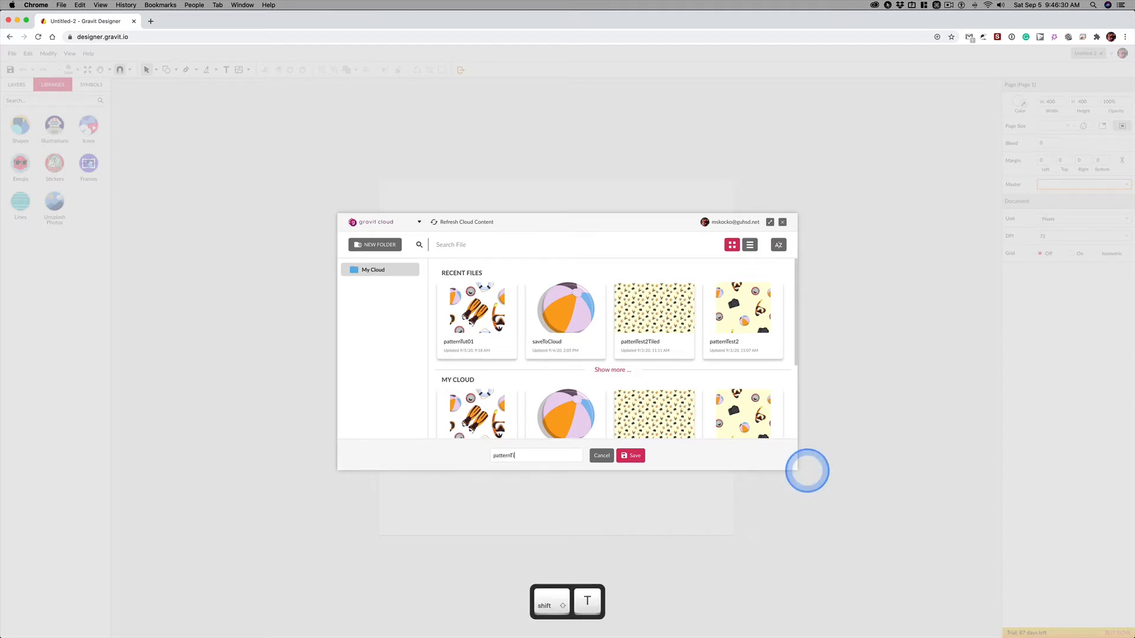
text(le02)
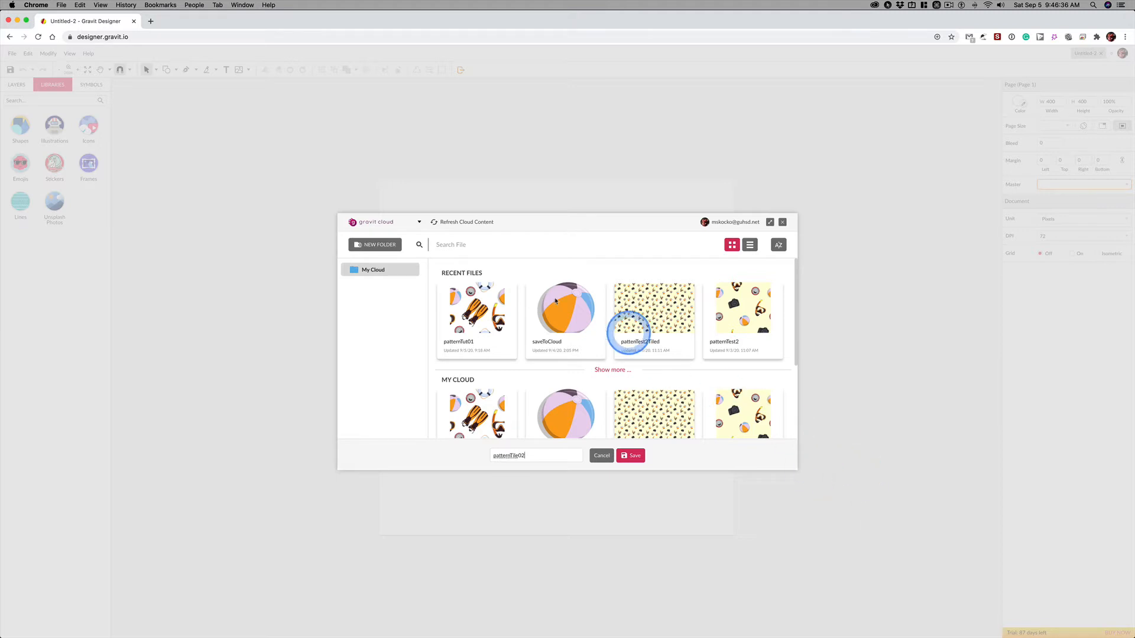
click(634, 458)
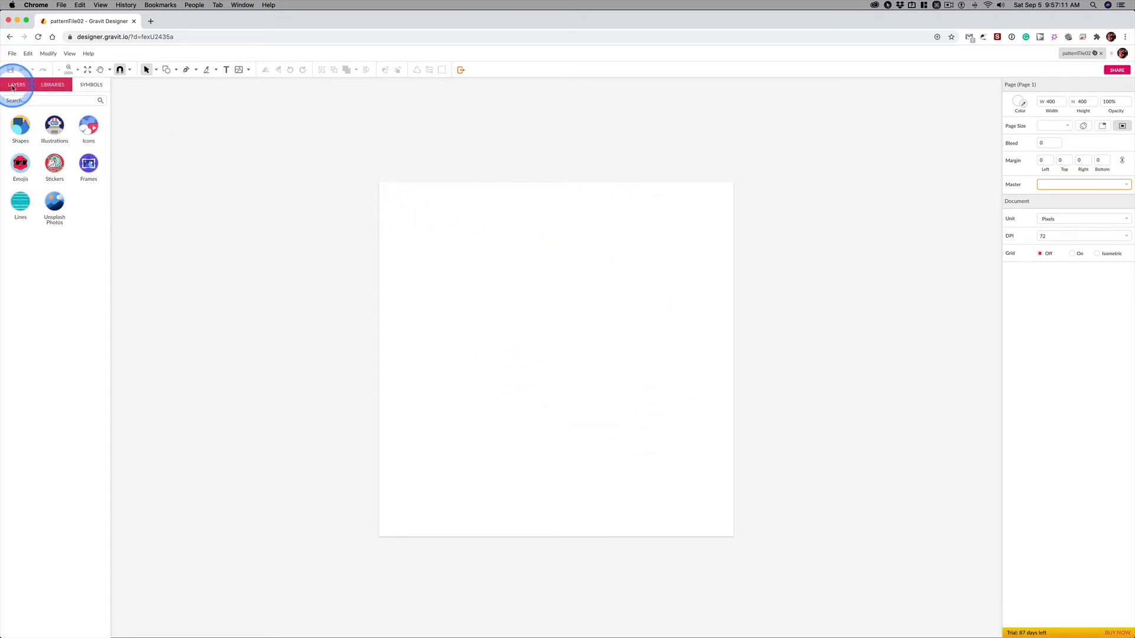
Open the Illustrations library and filter it to the Realistic style
click(12, 88)
click(55, 87)
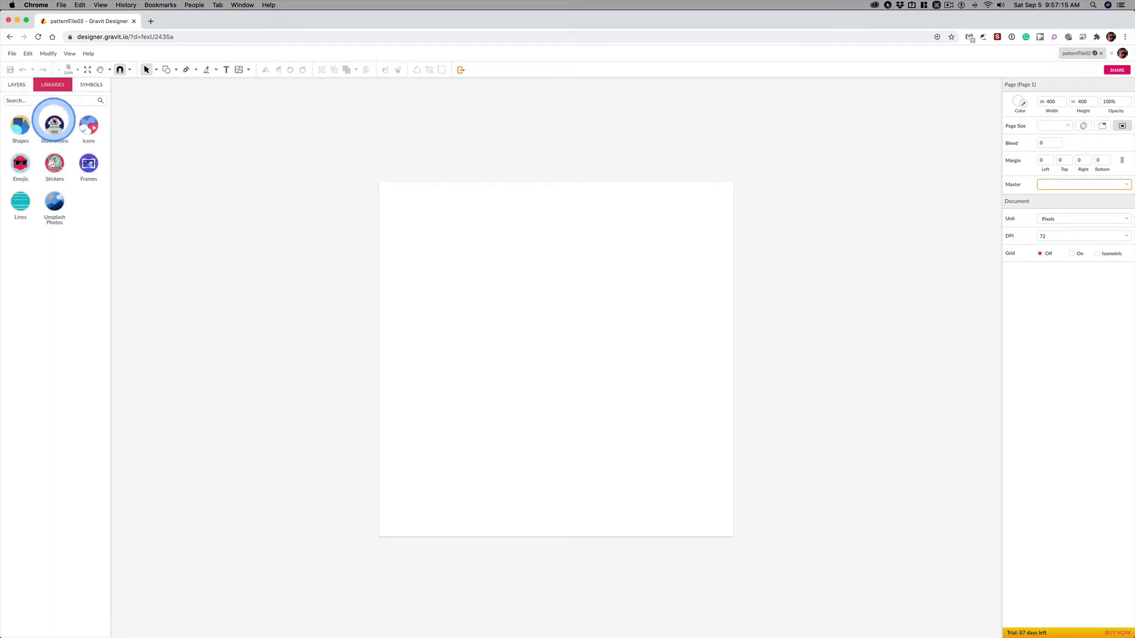
click(54, 124)
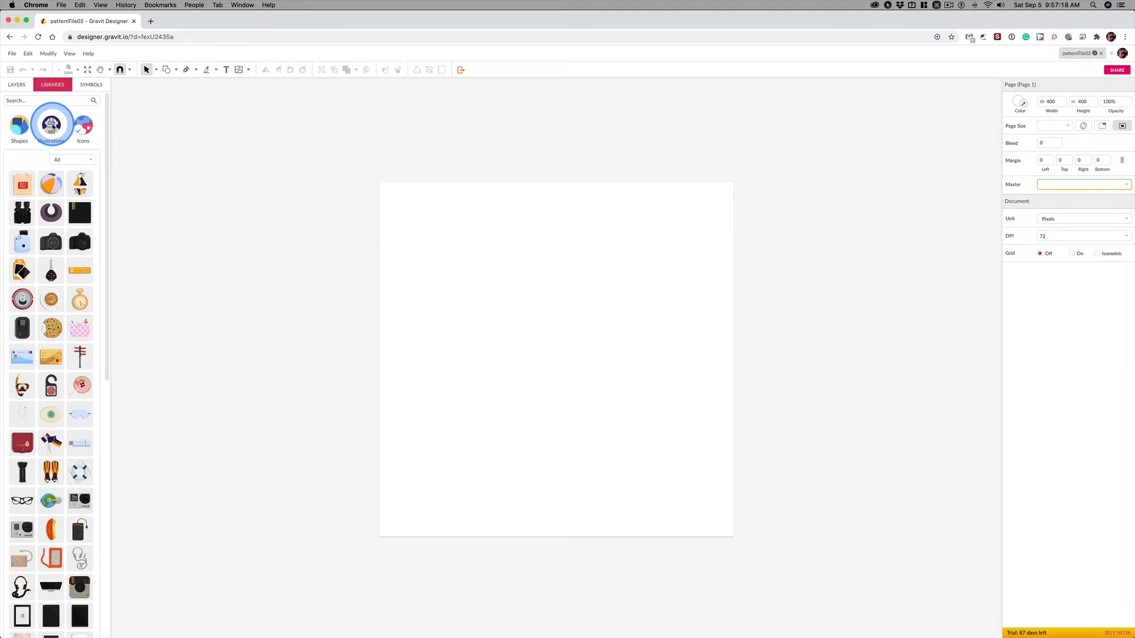
click(68, 160)
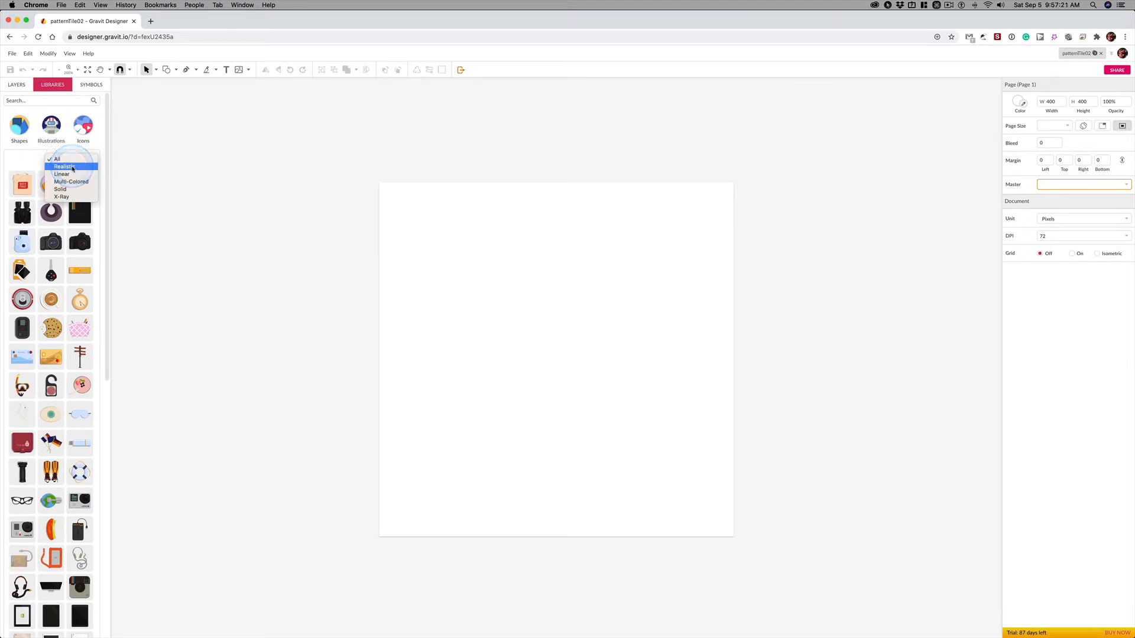
click(66, 166)
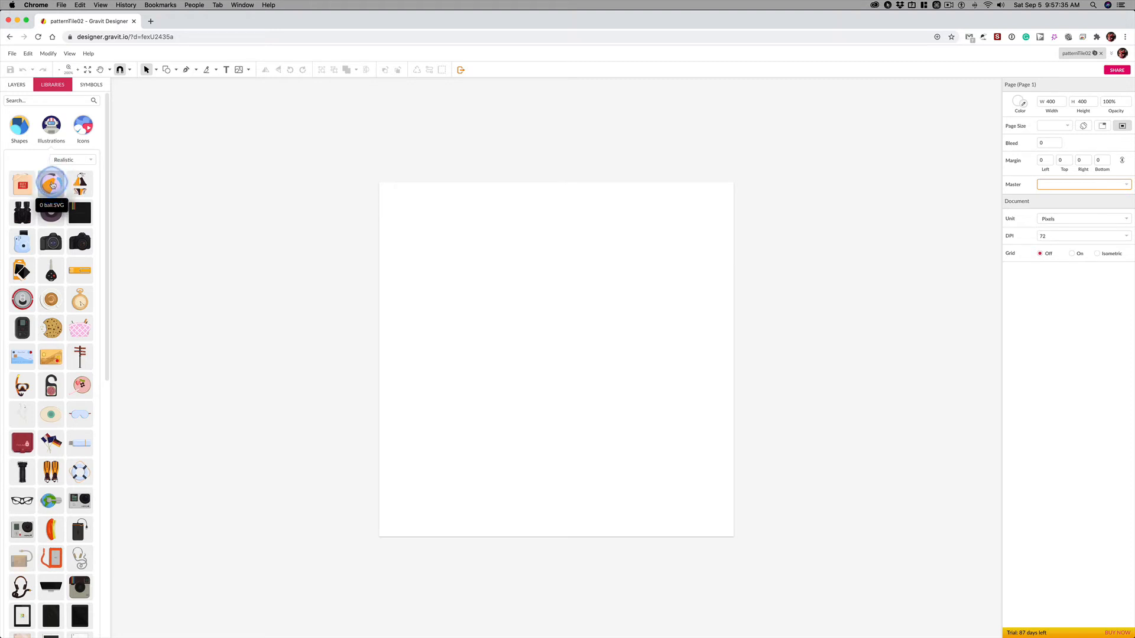
Place the beach ball, snorkel mask, soda can, swim fins and life ring illustrations spread out on the page
drag(54, 186, 429, 262)
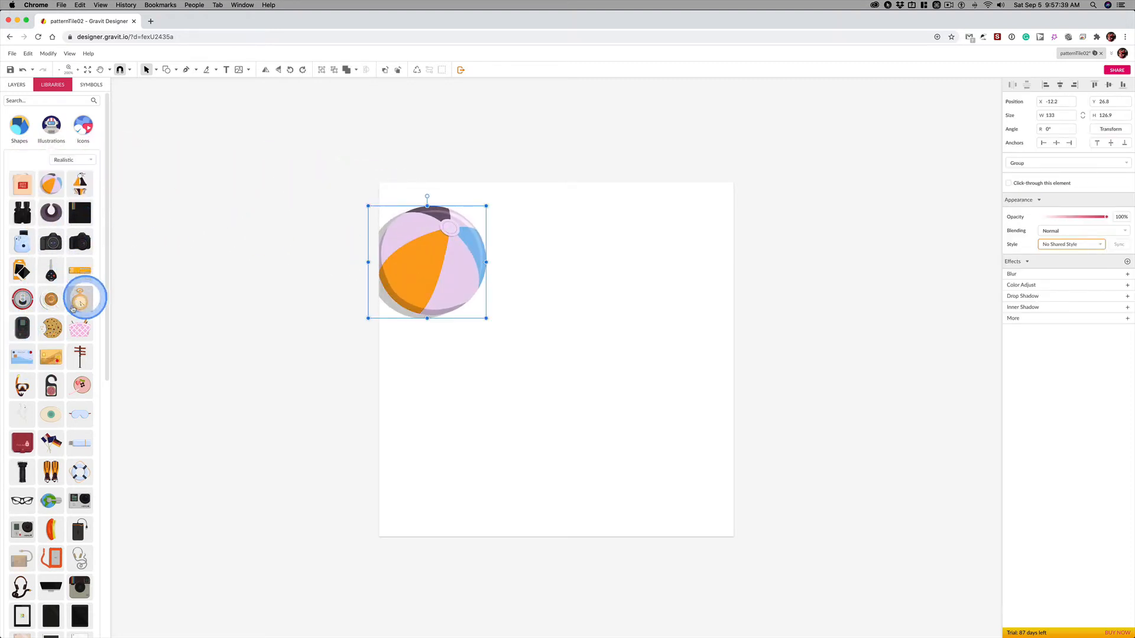
drag(21, 387, 666, 407)
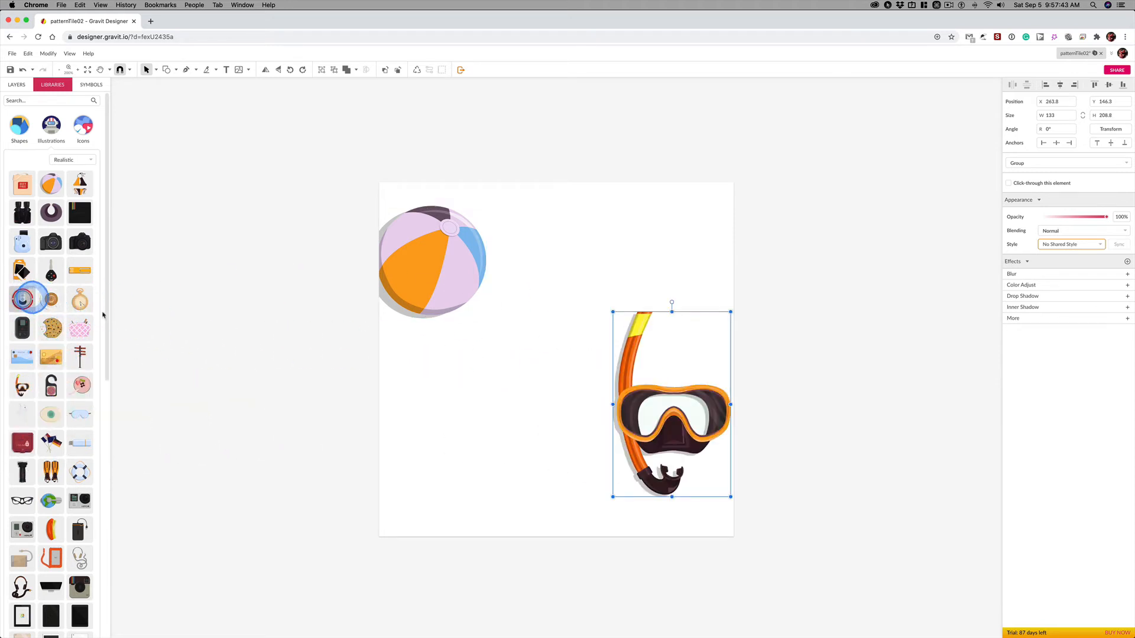
drag(102, 315, 404, 390)
drag(51, 471, 621, 236)
drag(80, 473, 586, 618)
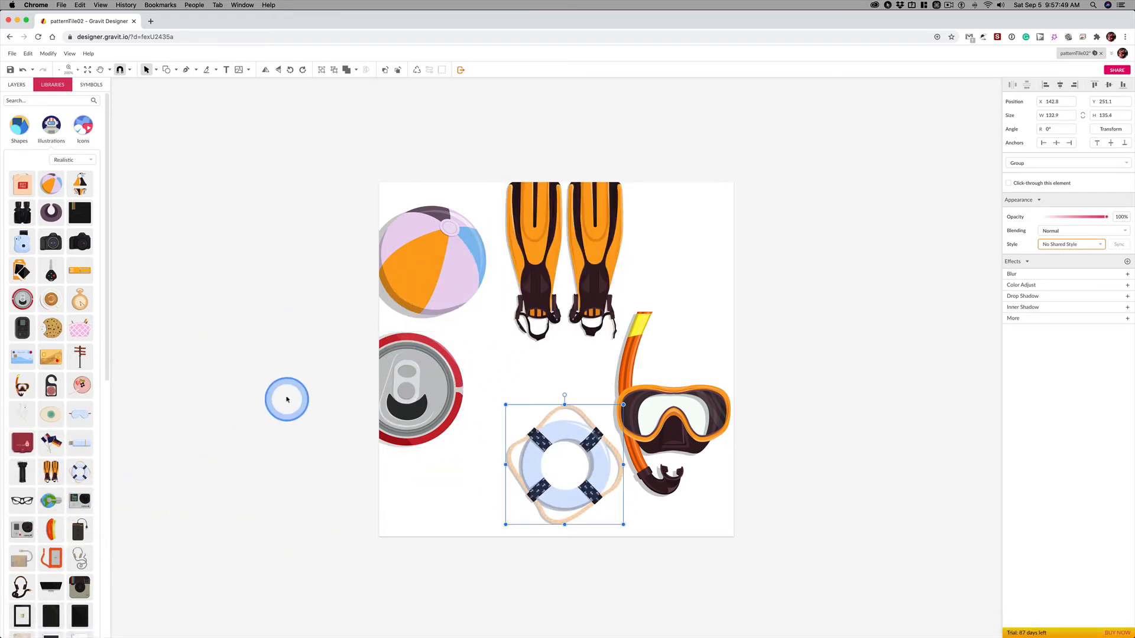
click(211, 241)
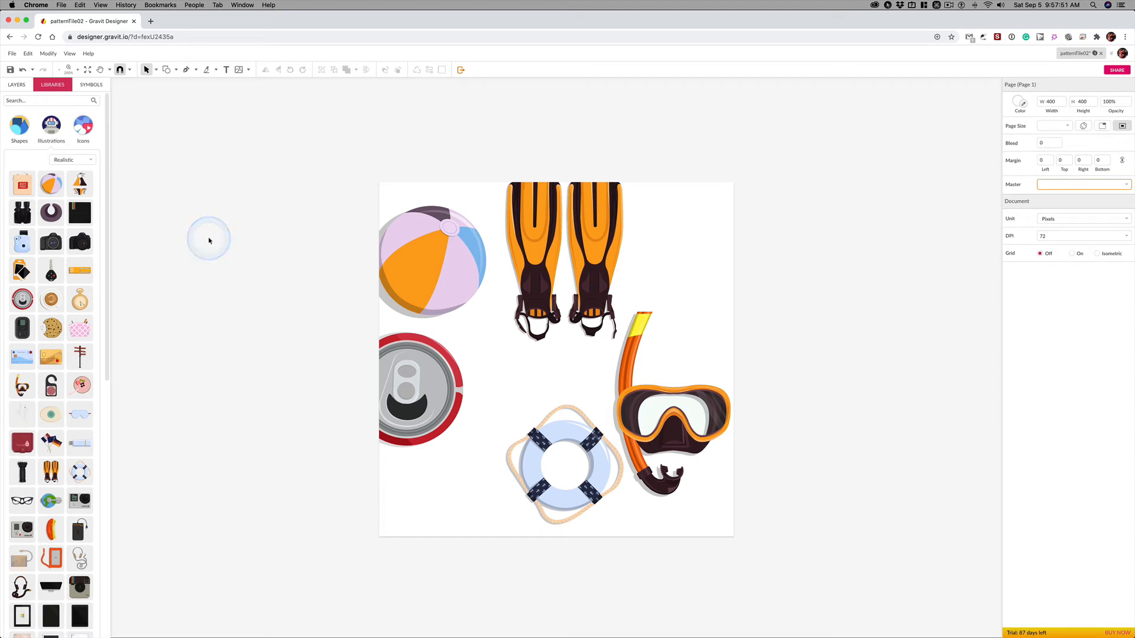
Try resizing the soda can without keeping its proportions, and undo that resize
click(443, 408)
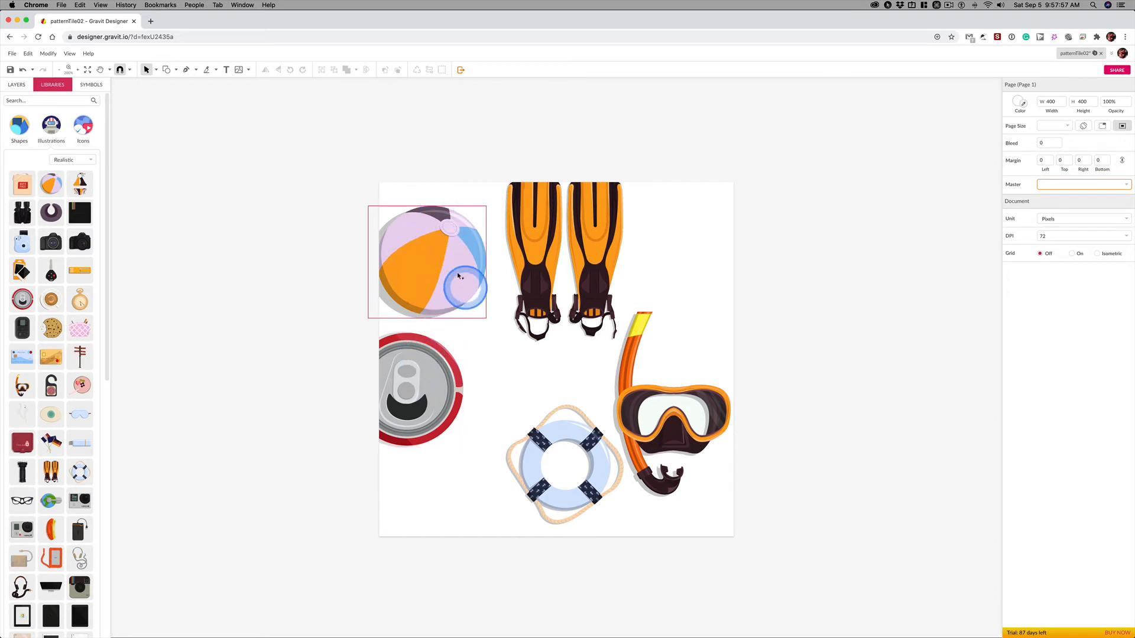
click(414, 375)
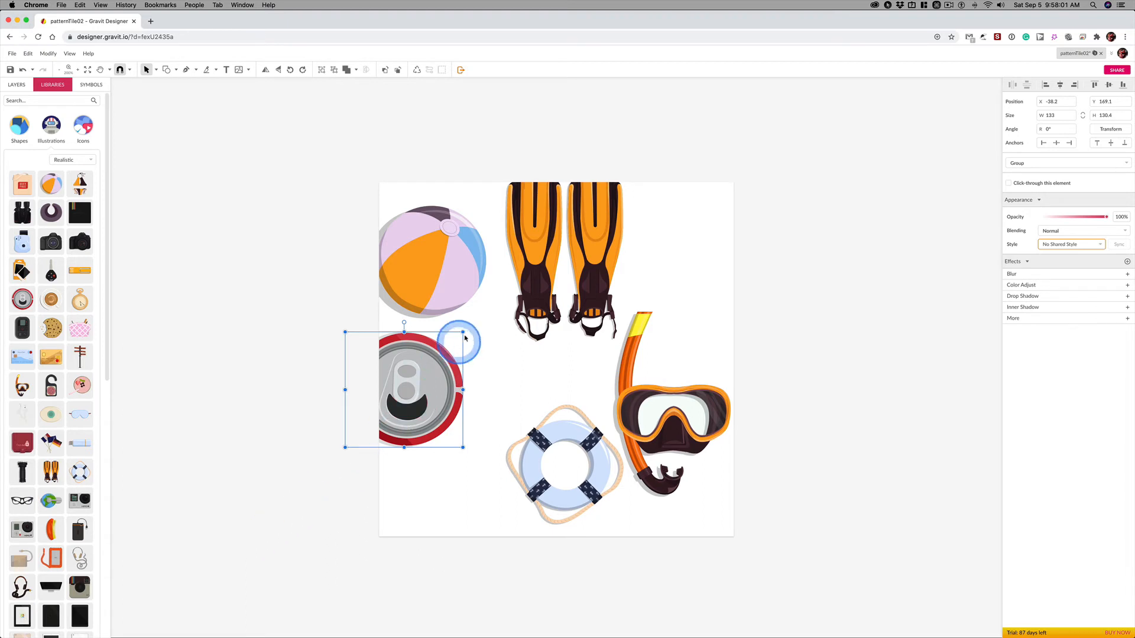
drag(462, 331, 485, 389)
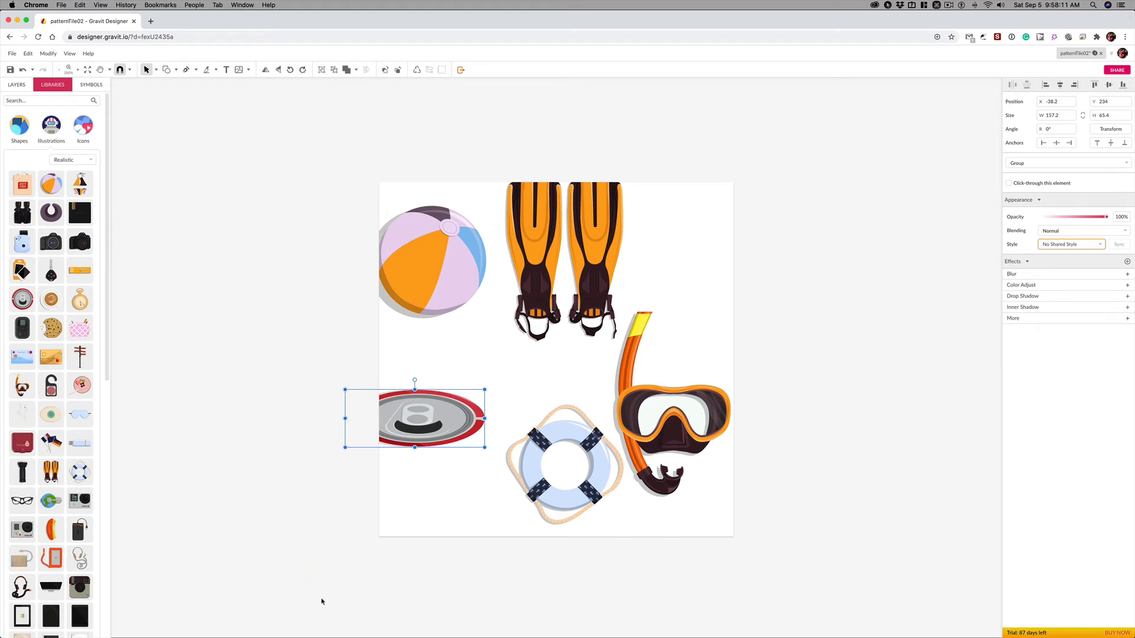
click(29, 53)
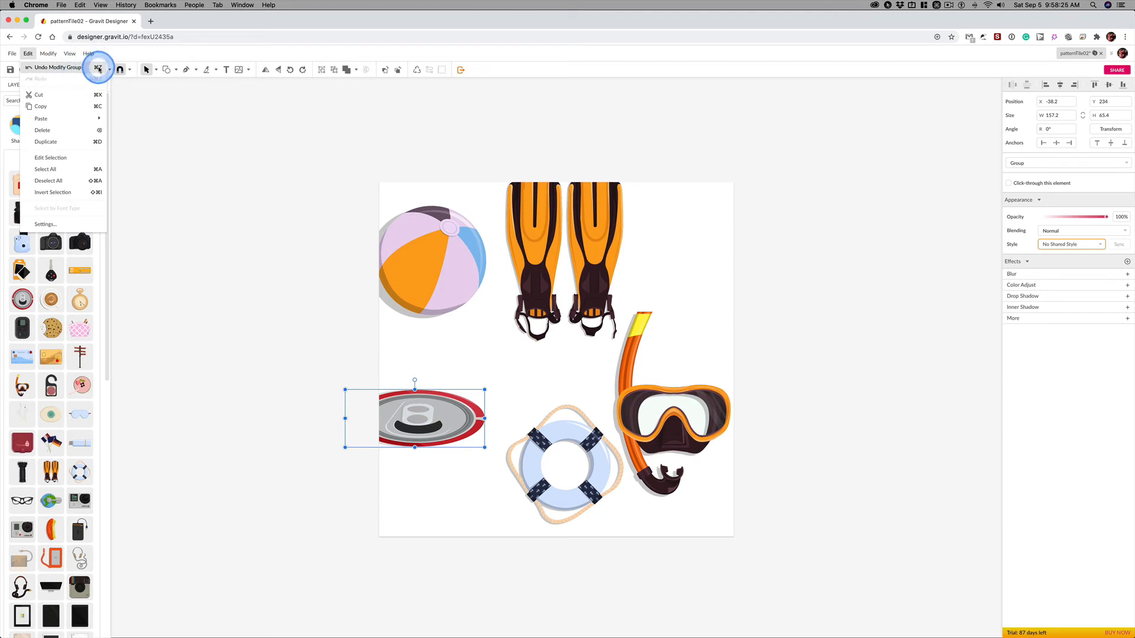
click(99, 70)
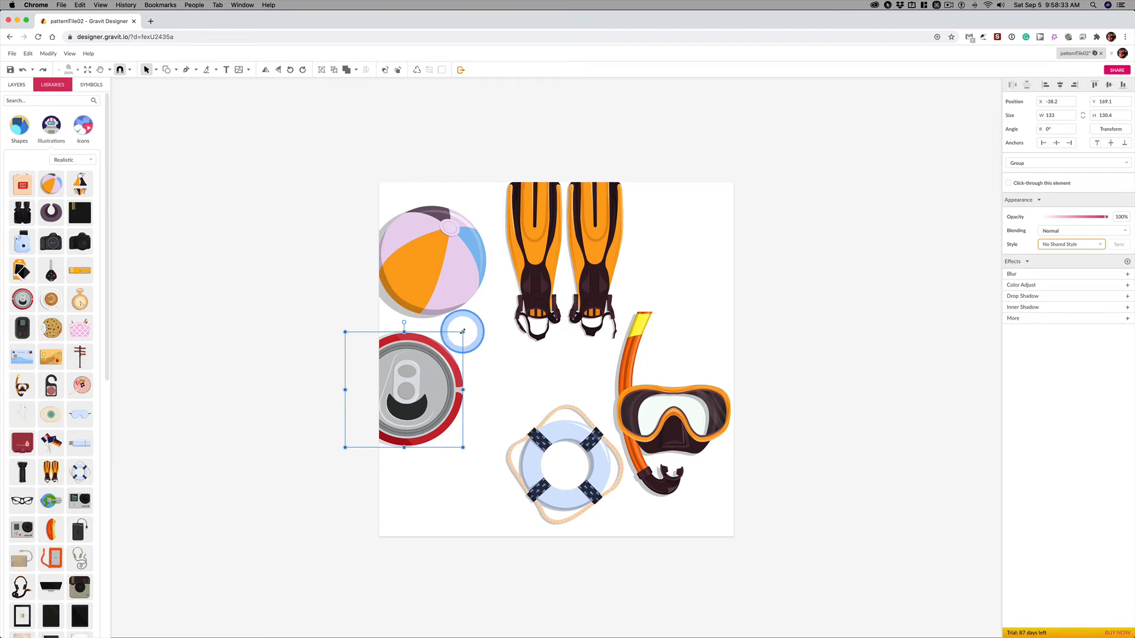
Scale the soda can down proportionally to about 78 × 77 px and move it fully onto the page below the beach ball
drag(463, 332, 415, 416)
key(shift)
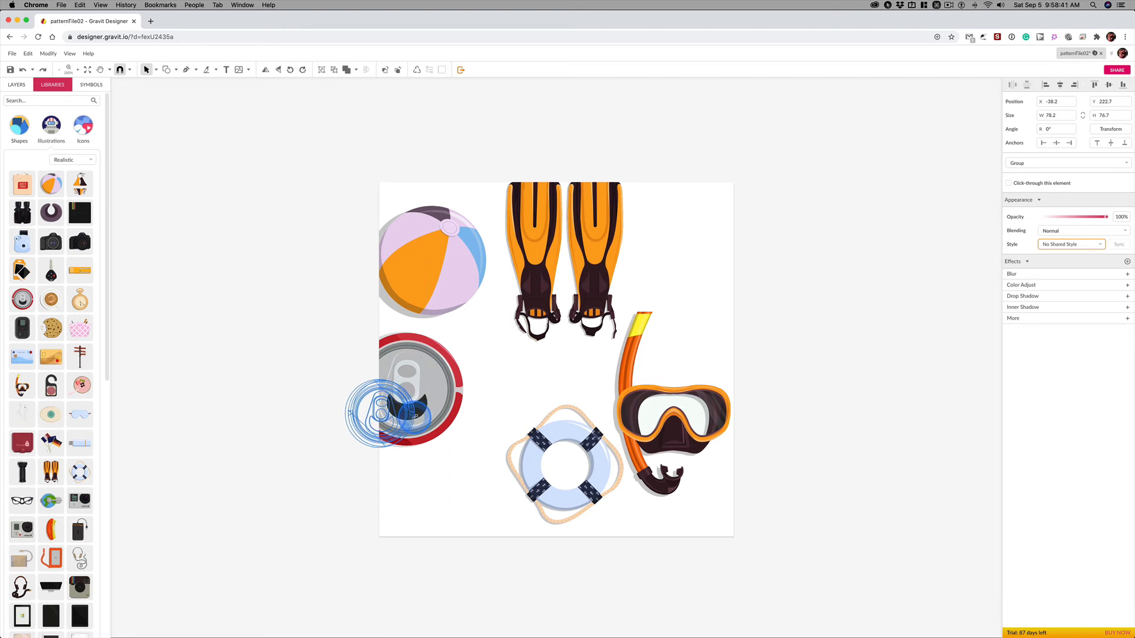
drag(415, 416, 415, 416)
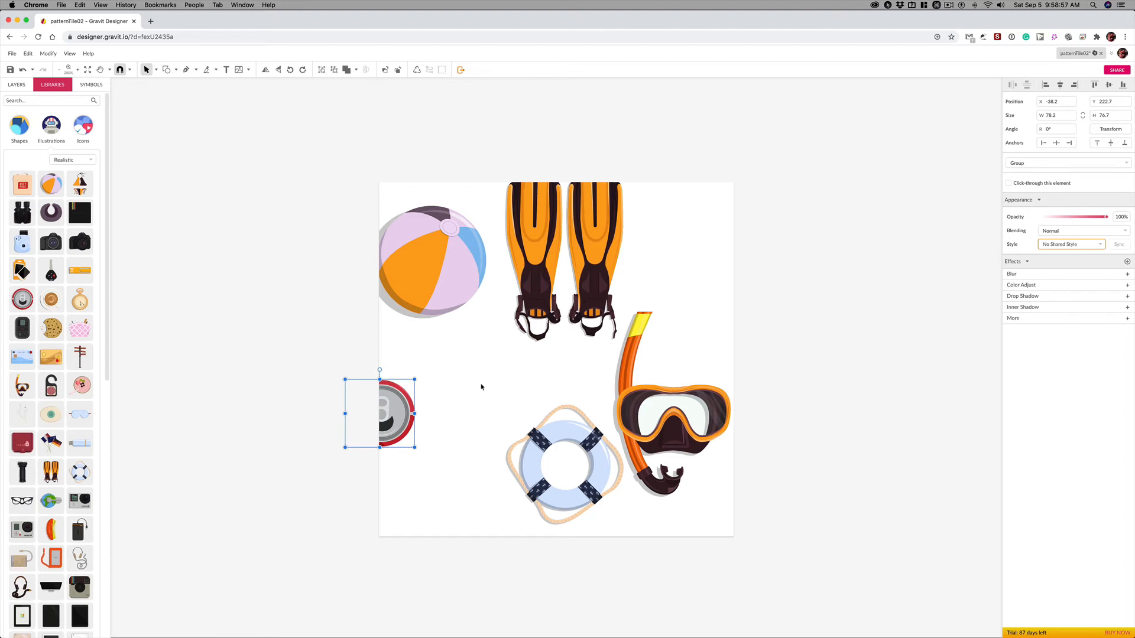
drag(402, 414, 453, 379)
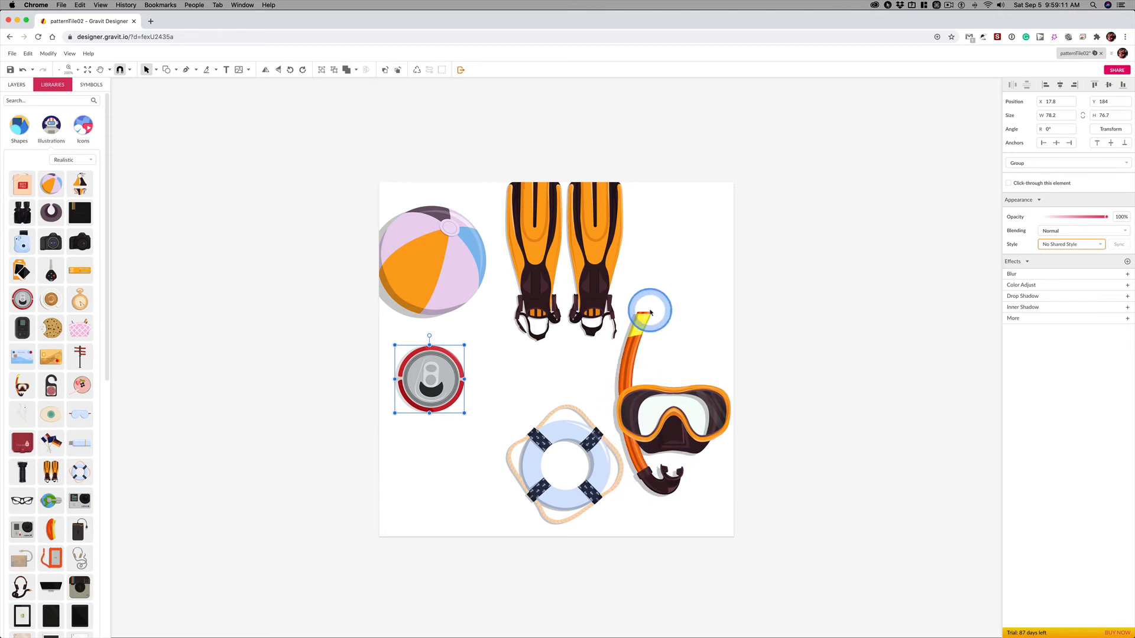
Scale the life ring up proportionally to about 172 × 175 px
click(585, 435)
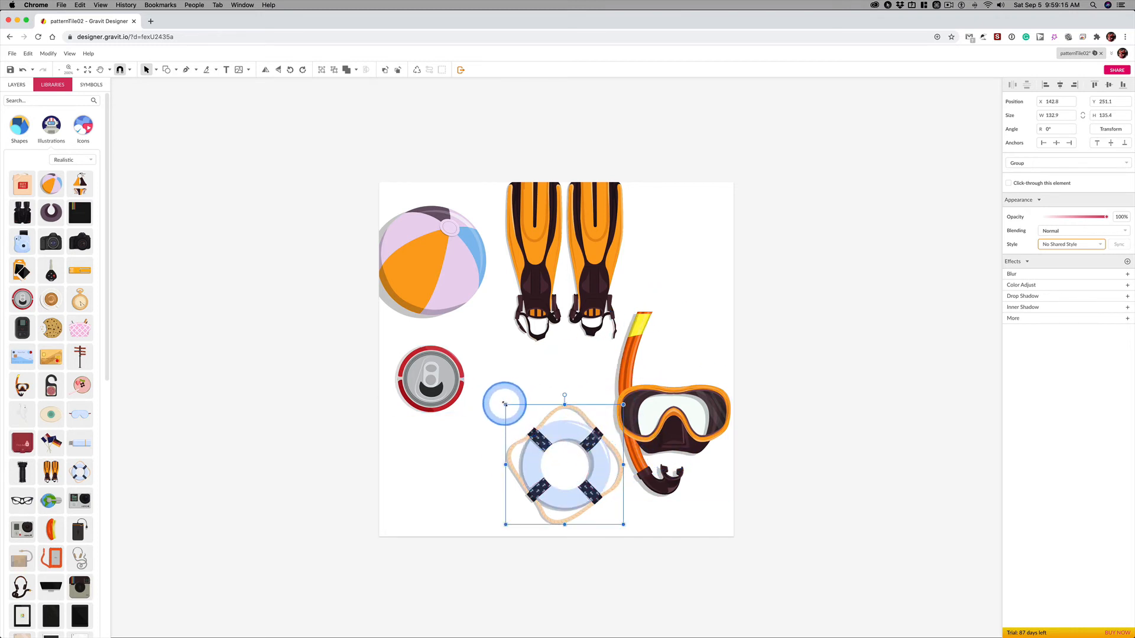
drag(505, 404, 502, 369)
key(shift)
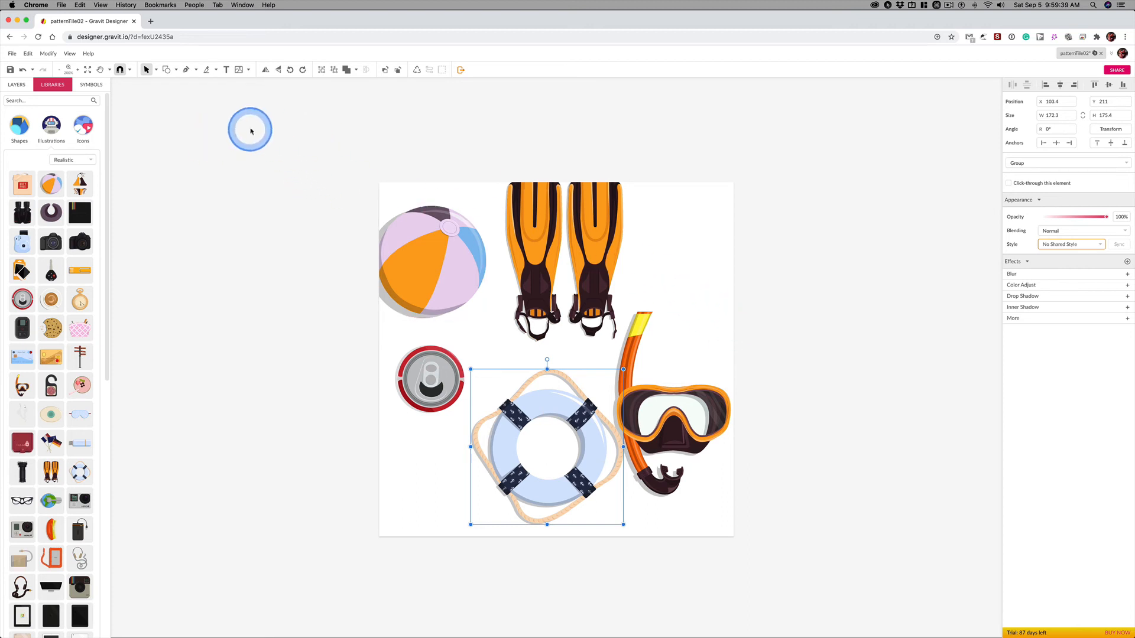
Scale all five illustrations down together to about 308 × 298 px and move them to the middle of the page
drag(262, 129, 802, 578)
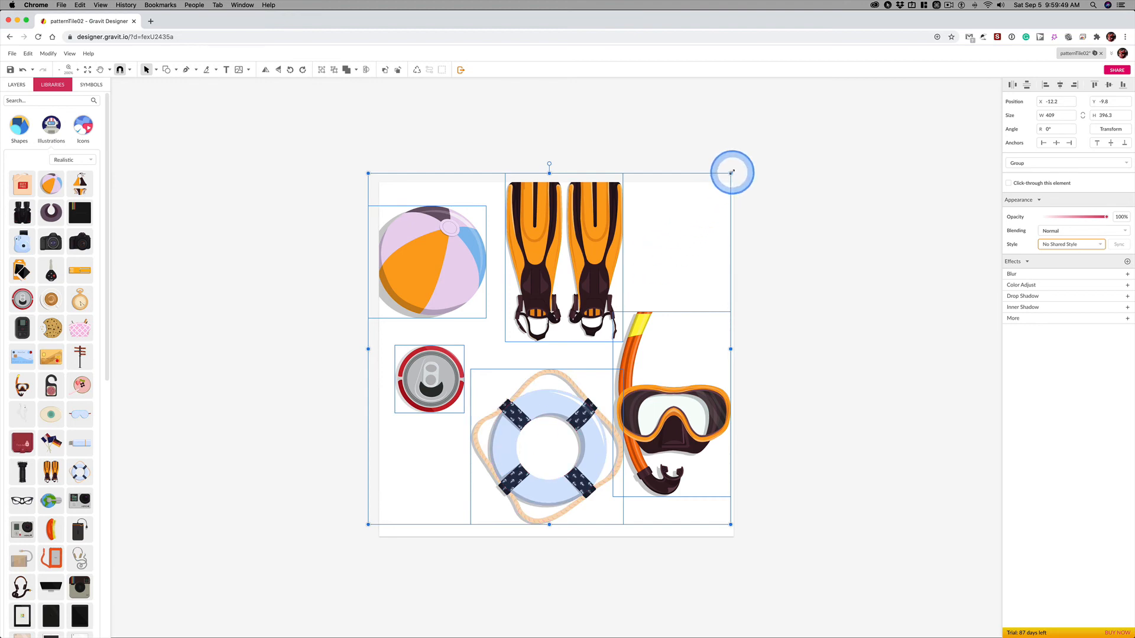
drag(732, 173, 630, 260)
drag(535, 317, 591, 262)
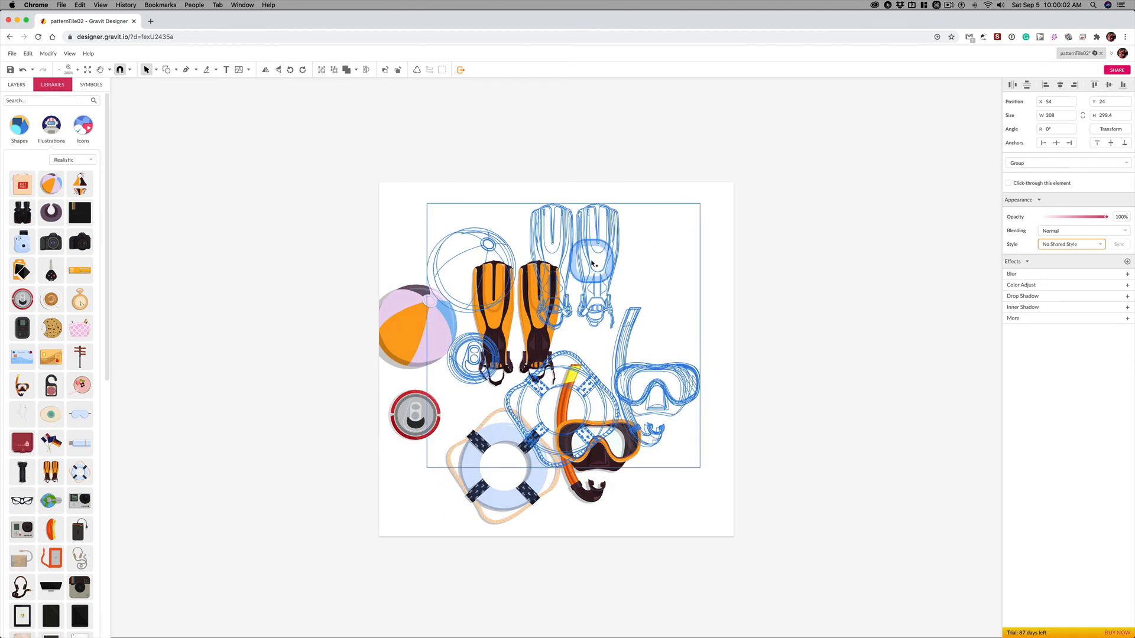
click(834, 221)
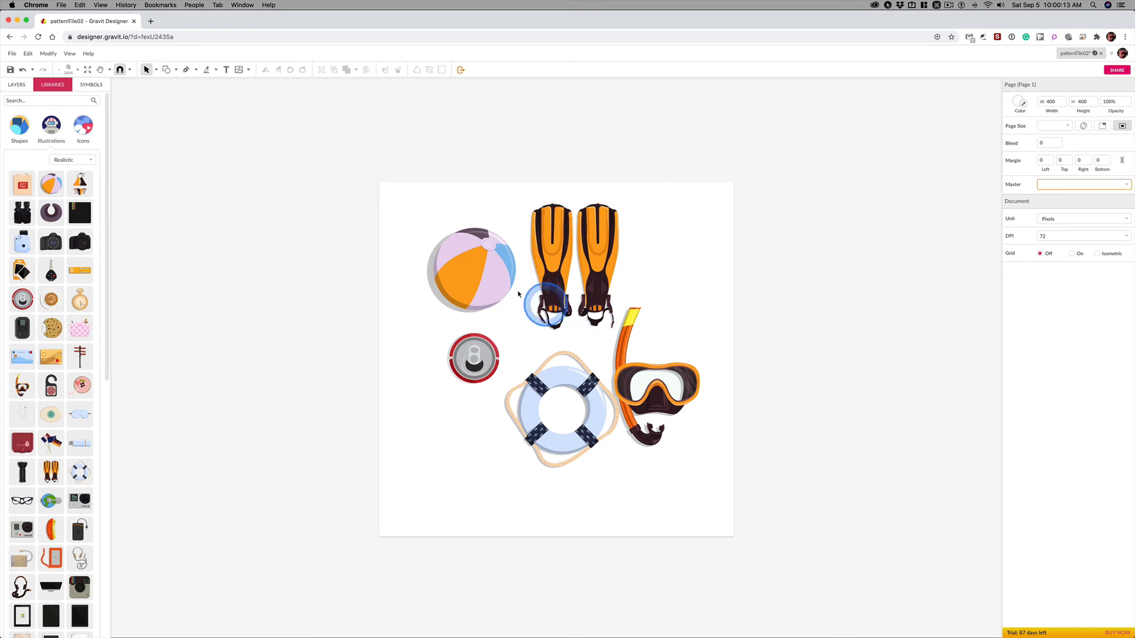
Spread the illustrations out: beach ball, life ring and snorkel mask overhanging the page's left, top and right edges, soda can and fins fully inside
drag(452, 269, 407, 262)
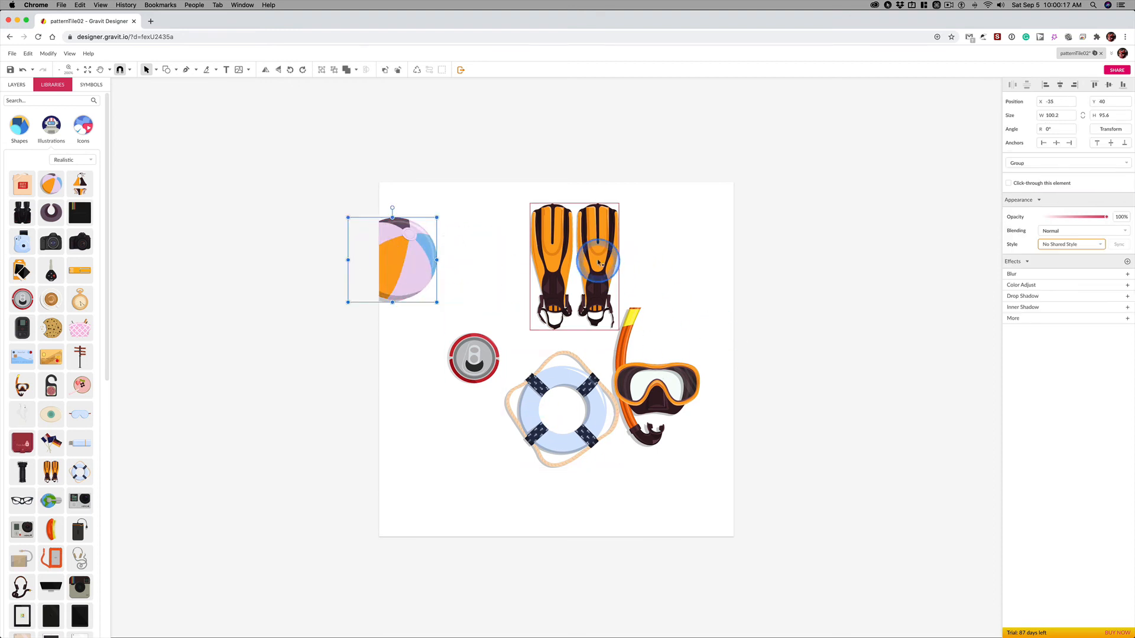
drag(608, 407, 672, 206)
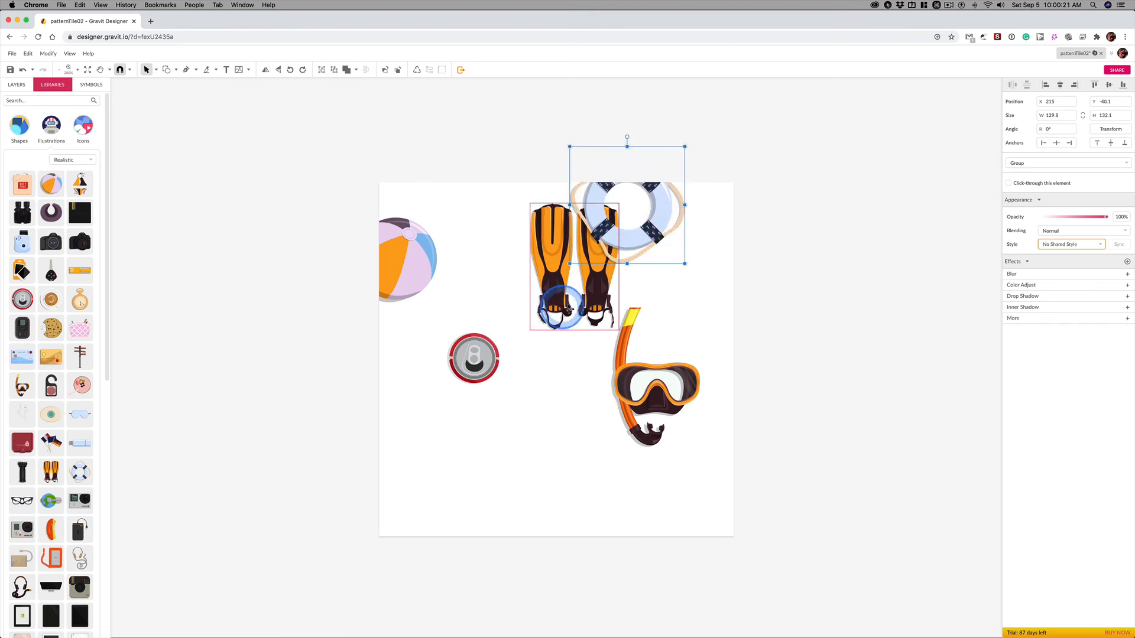
drag(584, 301, 547, 435)
drag(474, 352, 505, 254)
drag(624, 255, 623, 242)
drag(674, 392, 728, 467)
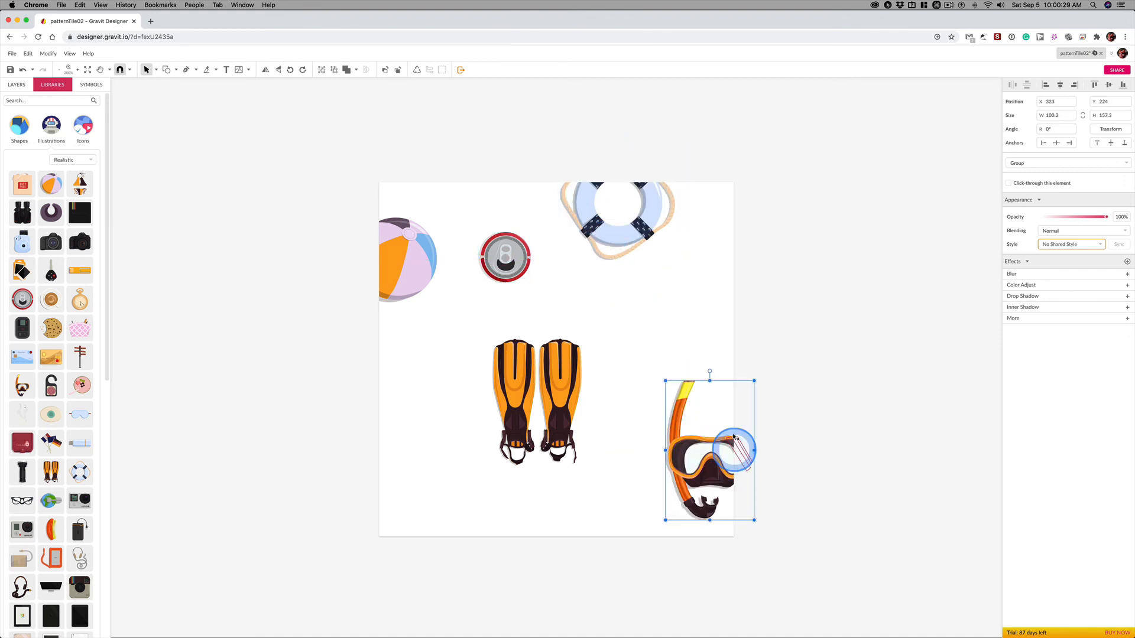
Move the swim fins slightly up and left toward the page's centre and enlarge them proportionally to about 116 × 165 px
drag(550, 432, 543, 420)
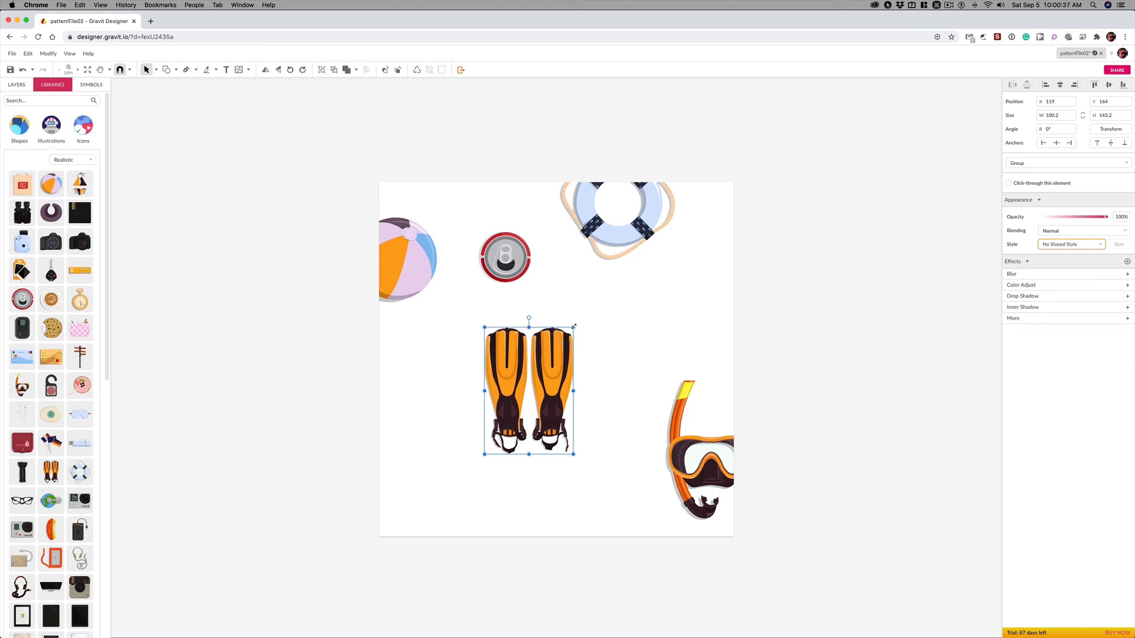
drag(573, 326, 585, 307)
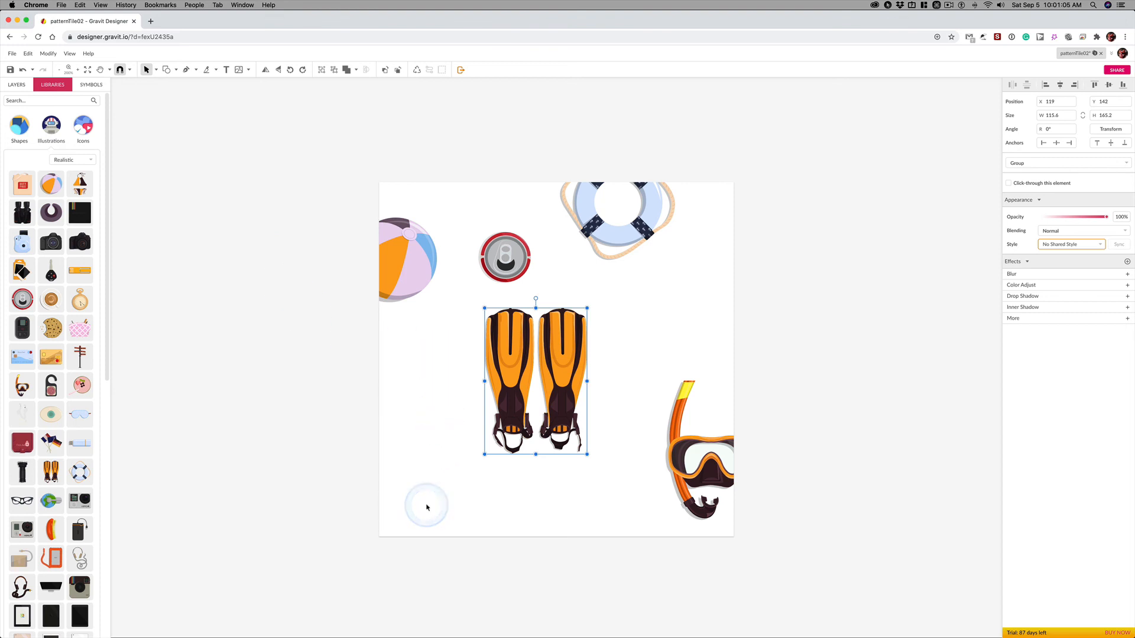
click(427, 507)
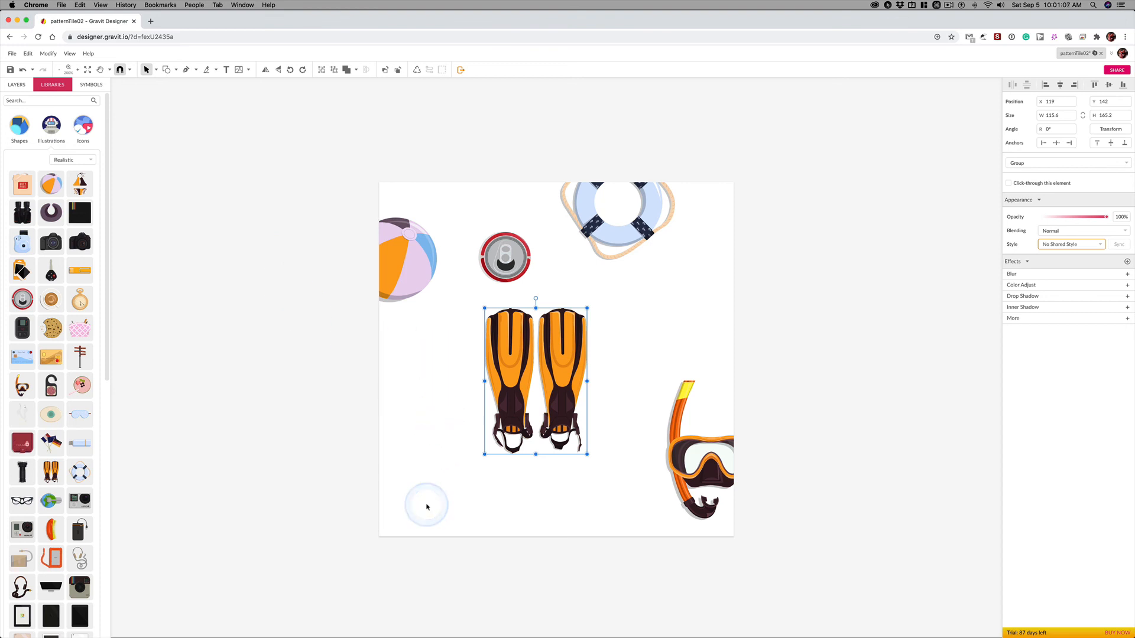